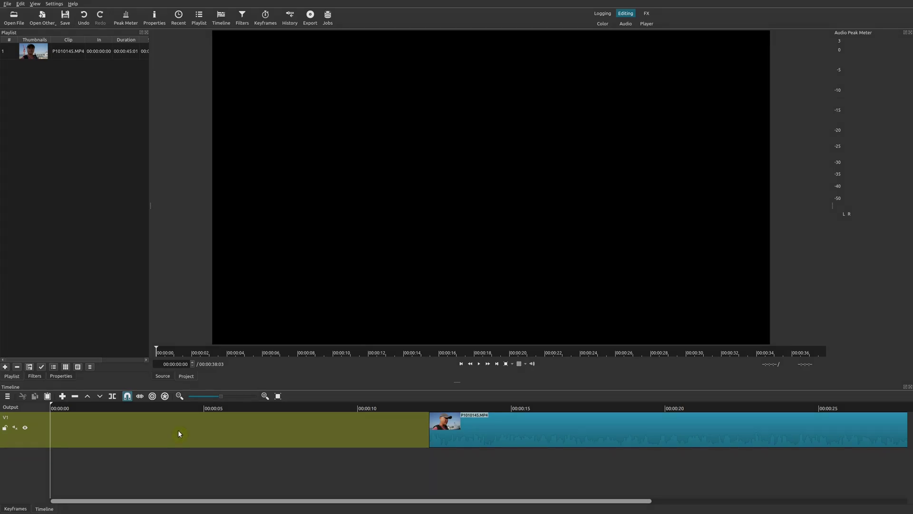
# Step: Preview the clip, then add video track V2 above V1 through Track Operations
pyautogui.click(473, 408)
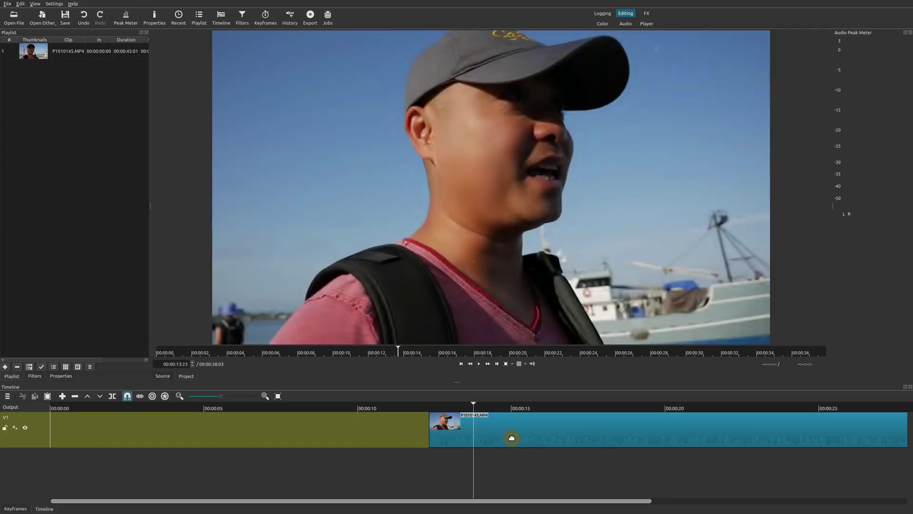
pyautogui.click(75, 408)
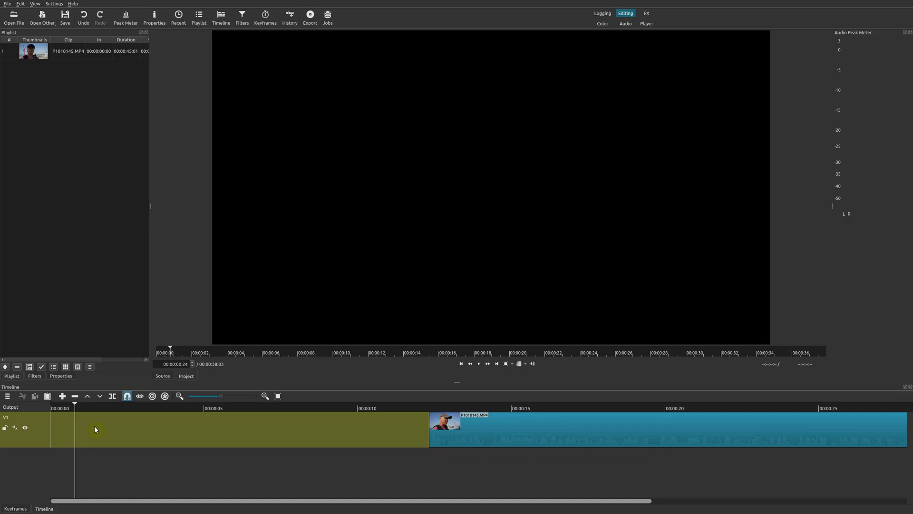
pyautogui.rightClick(38, 429)
pyautogui.moveTo(71, 435)
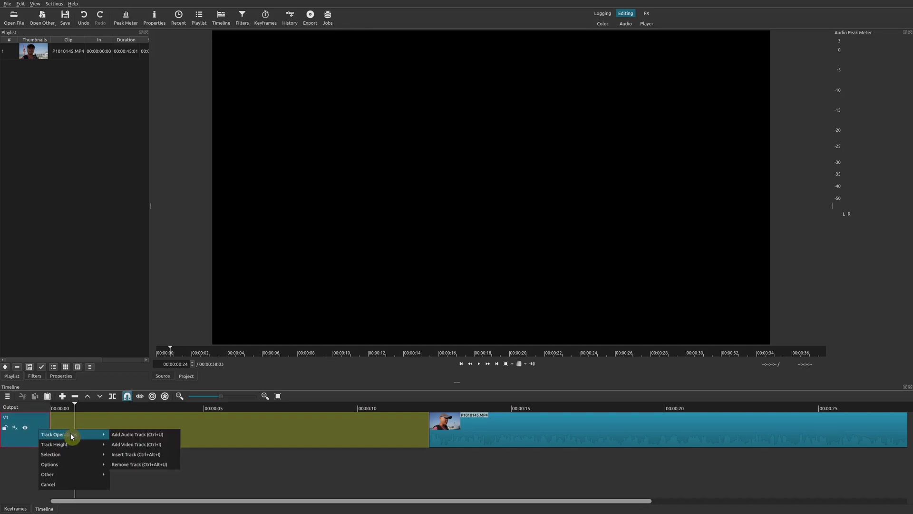
pyautogui.click(153, 443)
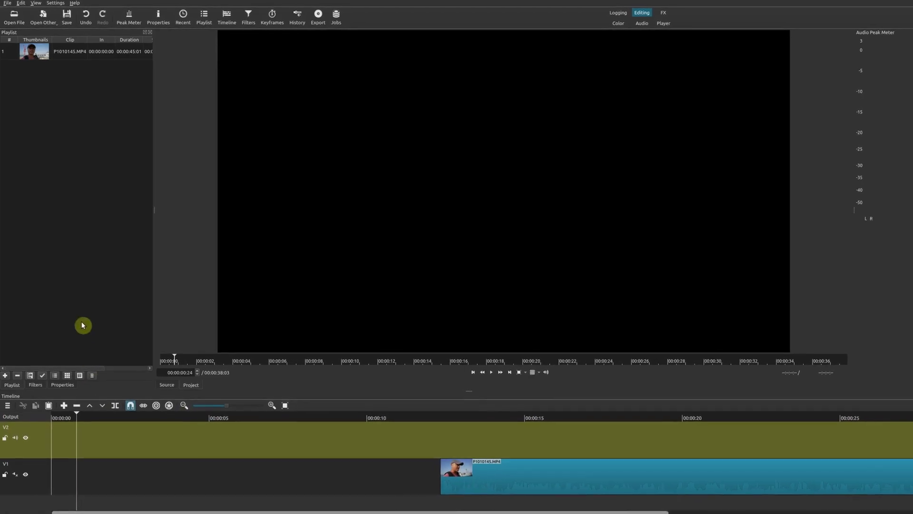
# Step: Generate a solid #FFEF2929 red color clip and play its preview
pyautogui.click(47, 15)
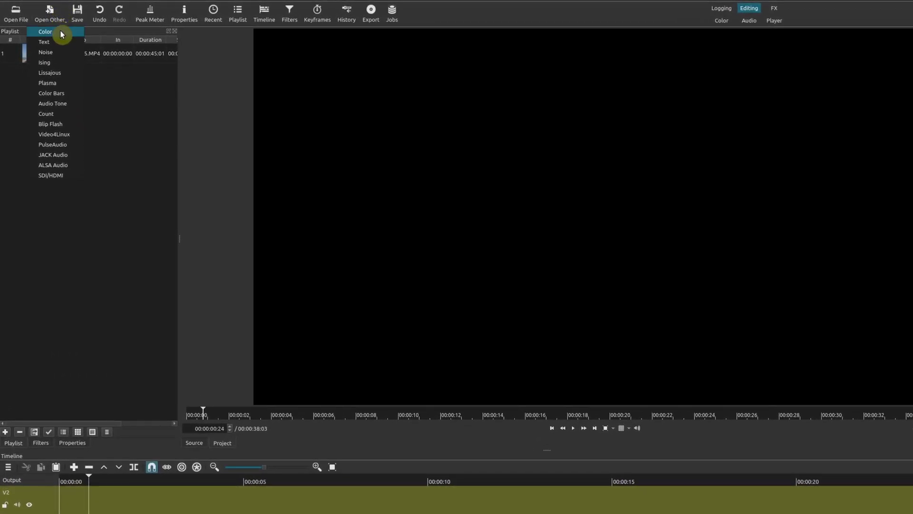
pyautogui.click(55, 35)
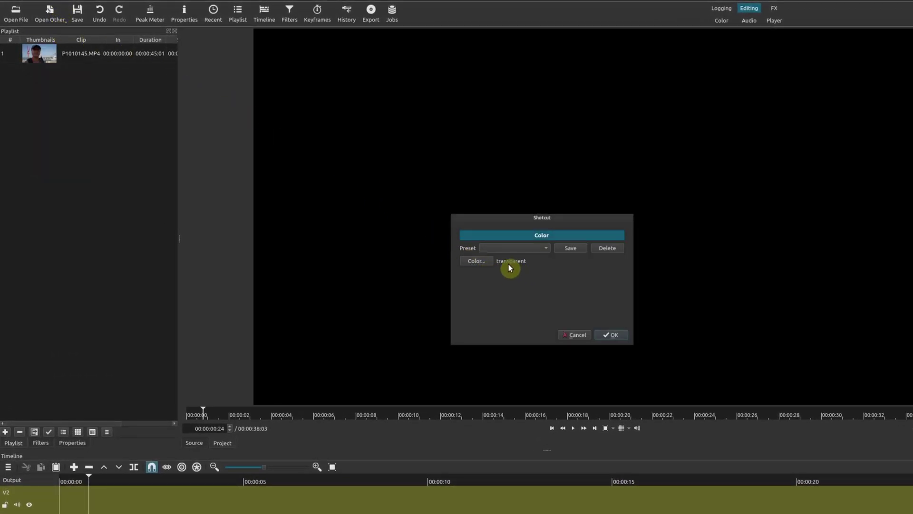
pyautogui.click(545, 255)
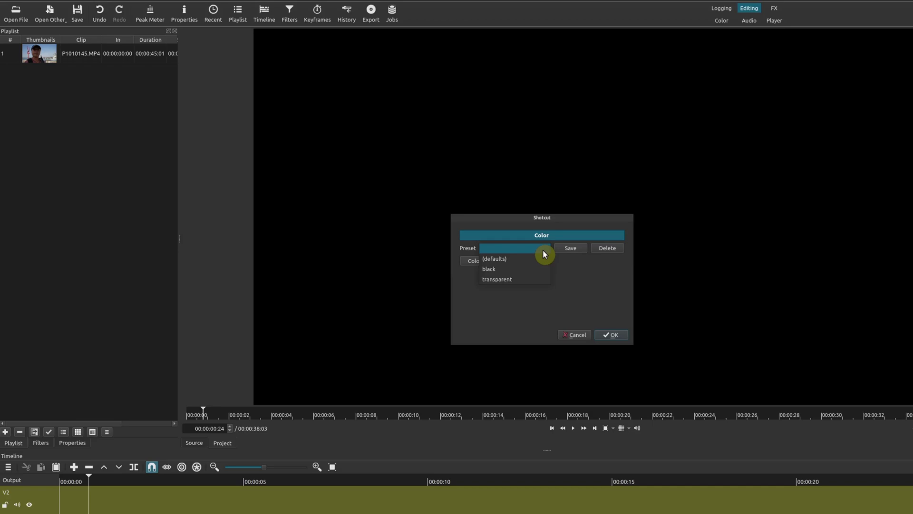
pyautogui.click(588, 278)
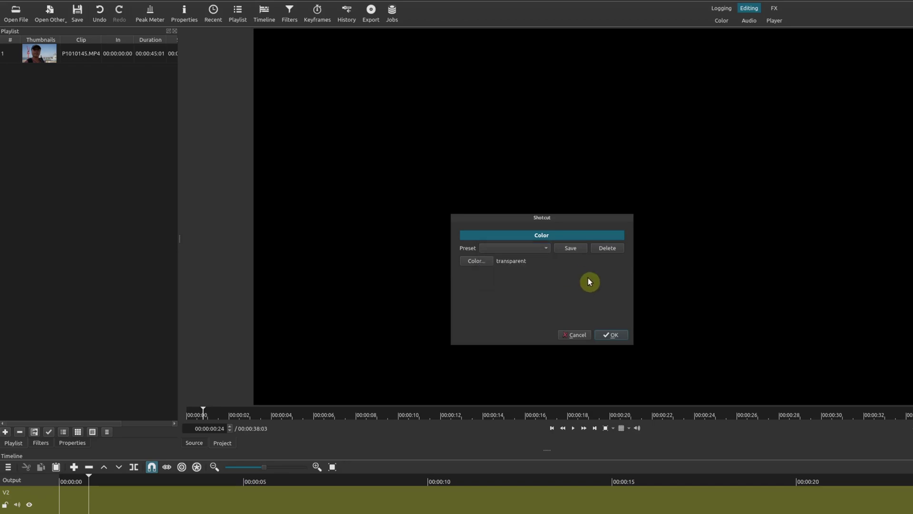
pyautogui.click(477, 261)
pyautogui.click(455, 249)
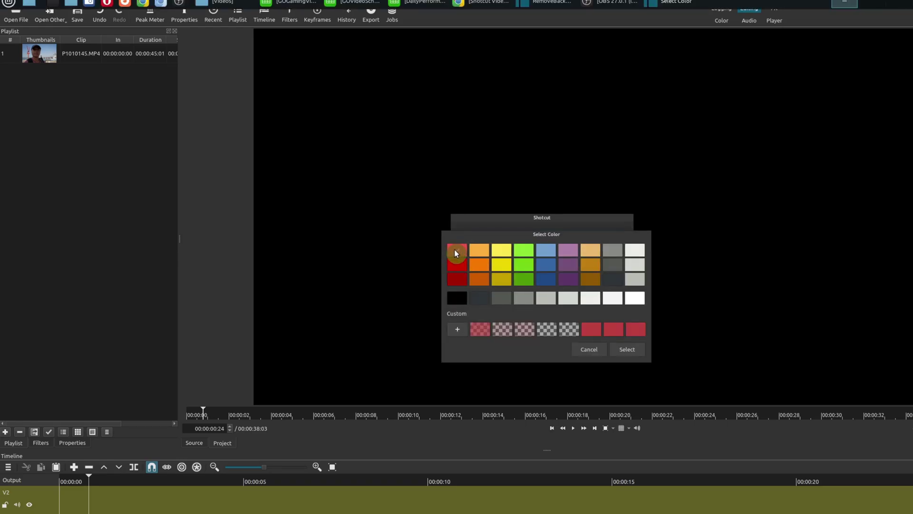
pyautogui.click(620, 349)
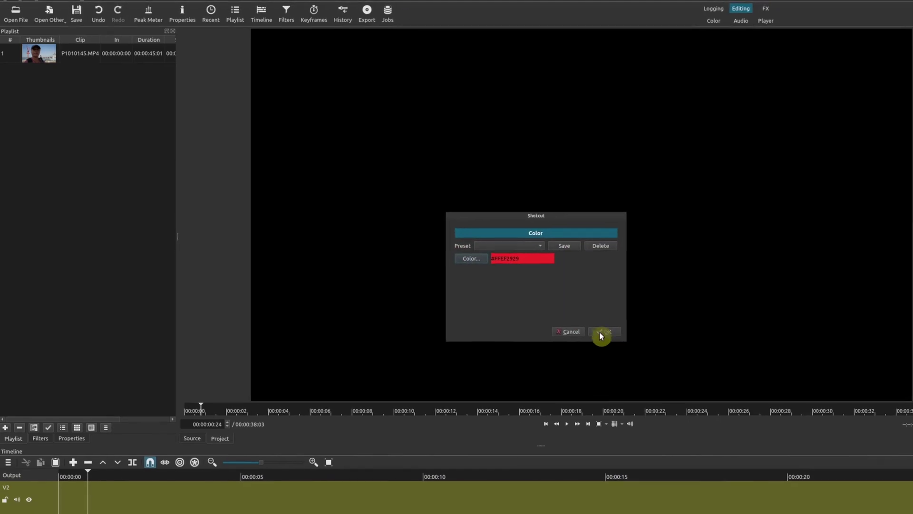
pyautogui.click(613, 334)
pyautogui.press('space')
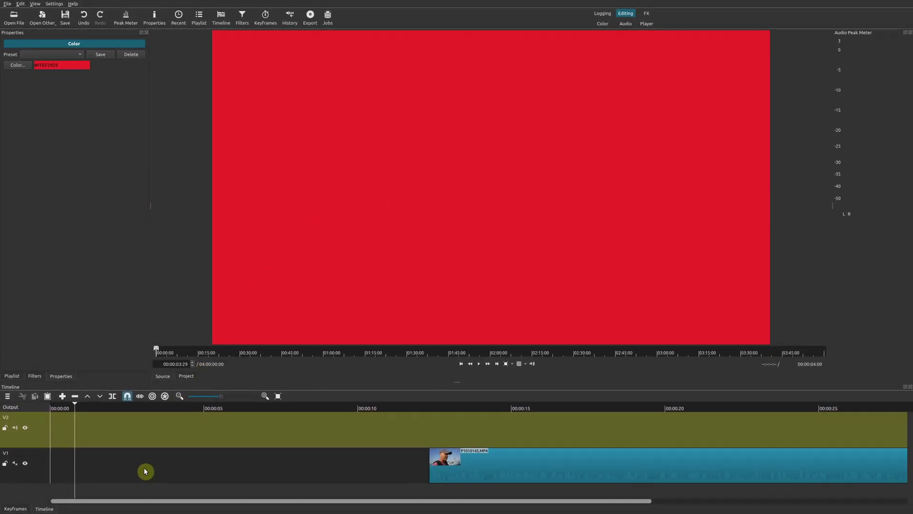
# Step: Drag the red color clip onto V2 at the timeline start, keeping its red color unchanged
pyautogui.moveTo(475, 181); pyautogui.dragTo(75, 430)
pyautogui.click(92, 412)
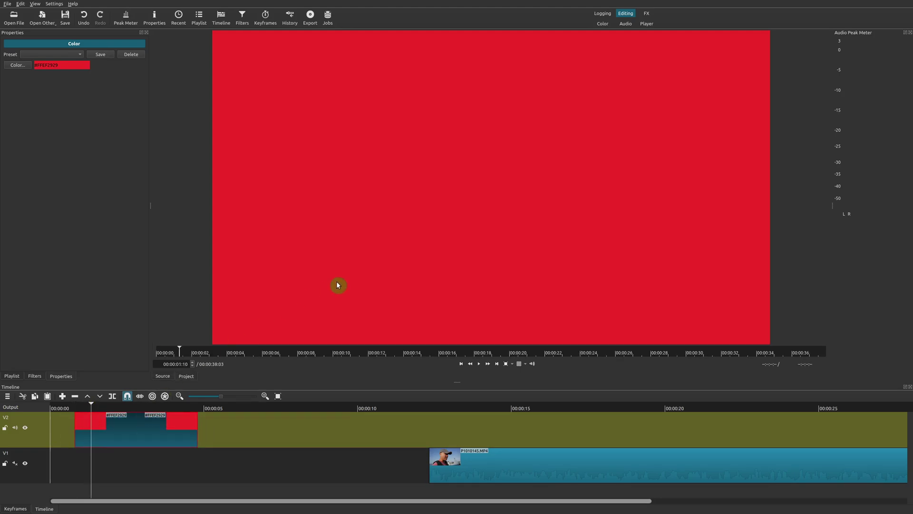
pyautogui.click(18, 65)
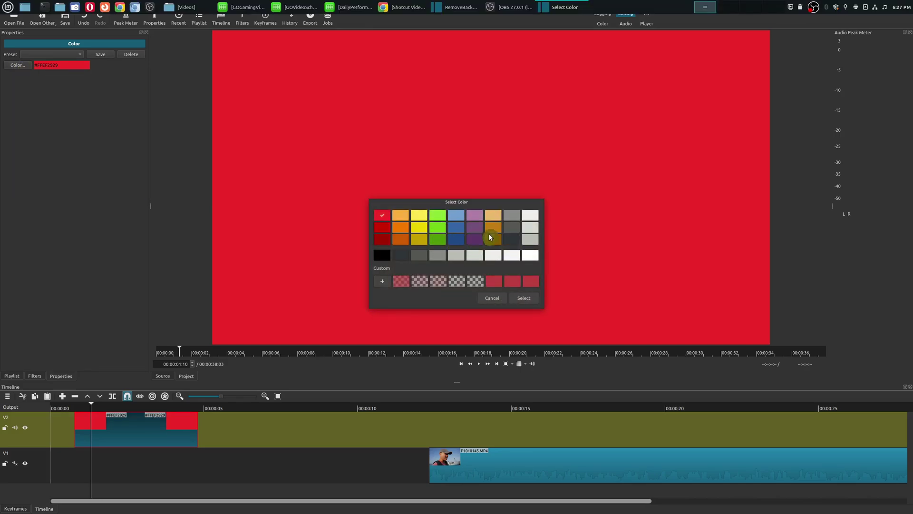
pyautogui.click(380, 283)
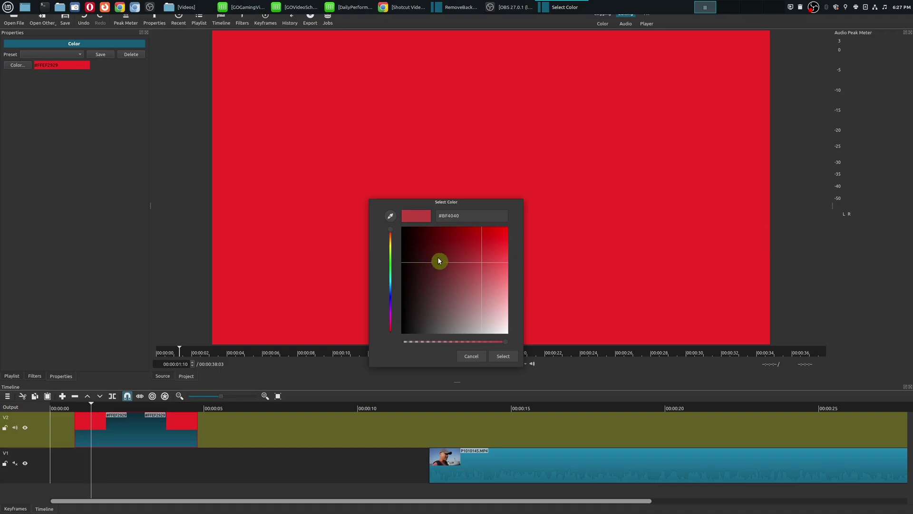
pyautogui.click(471, 356)
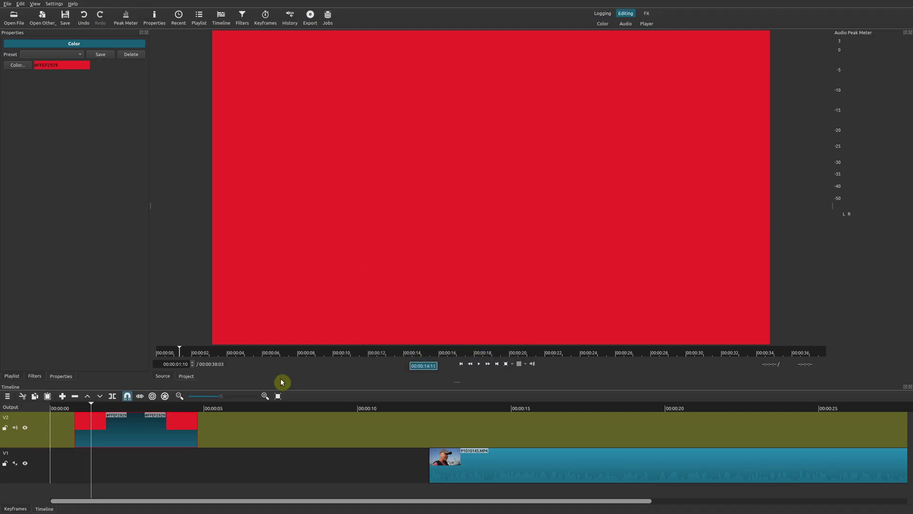
# Step: Reposition the red V2 clip to run from about 00:00:01 to 00:00:05 and select it
pyautogui.moveTo(145, 428); pyautogui.dragTo(165, 433)
pyautogui.moveTo(232, 433); pyautogui.dragTo(228, 433)
pyautogui.click(163, 428)
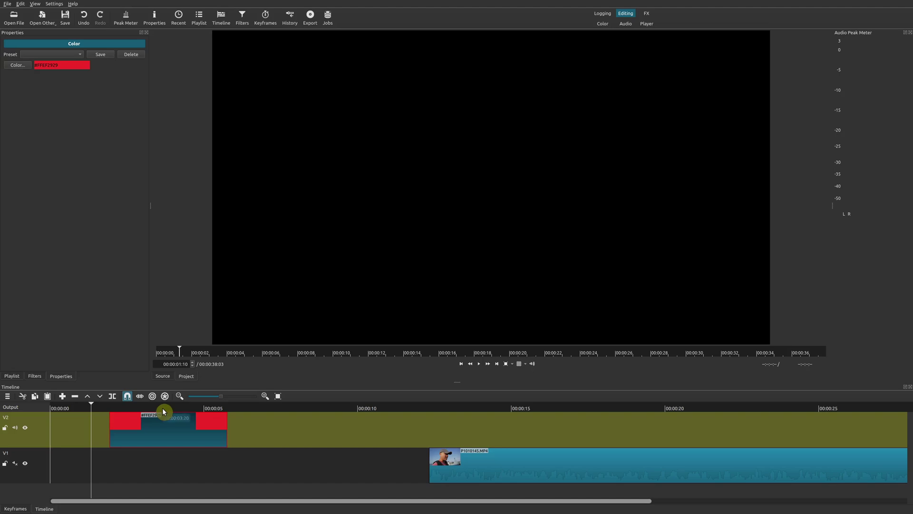
pyautogui.moveTo(168, 427); pyautogui.dragTo(139, 432)
pyautogui.click(124, 410)
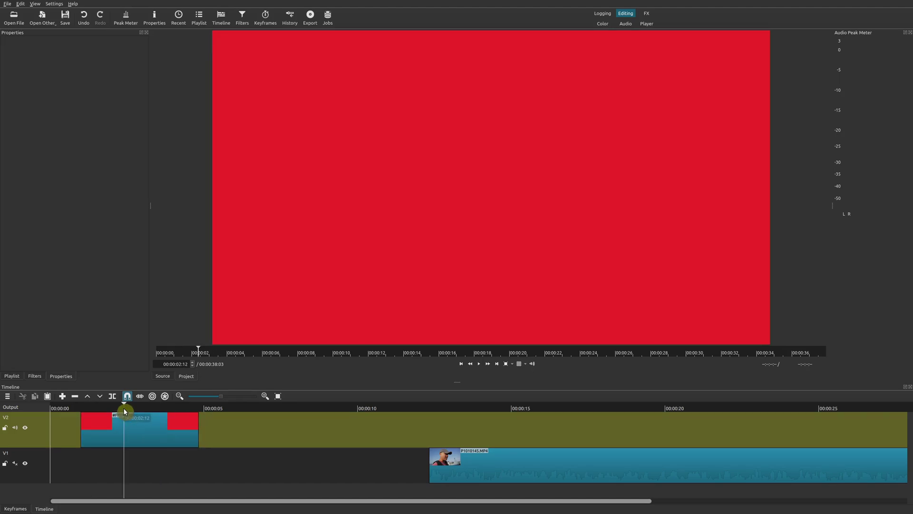
pyautogui.click(128, 431)
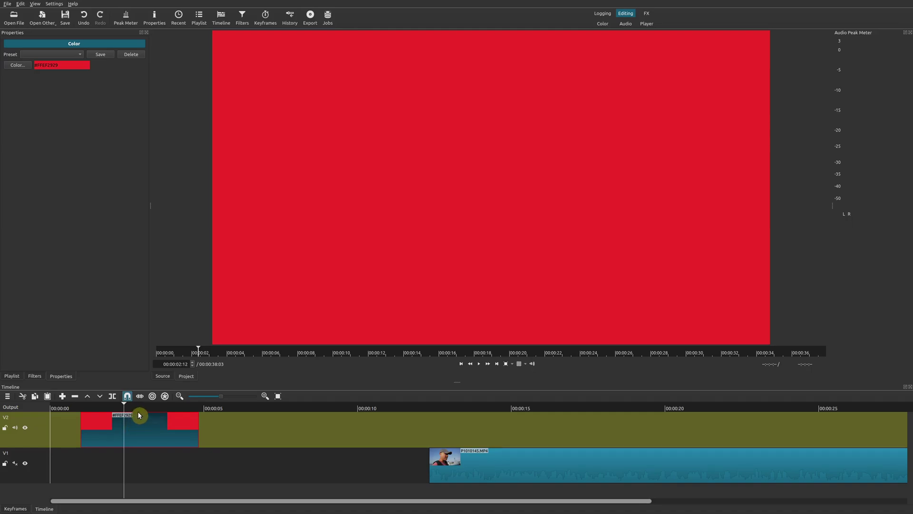
# Step: Add a Text: Simple filter to the red clip and replace #timecode# with COLORS
pyautogui.click(35, 375)
pyautogui.click(8, 101)
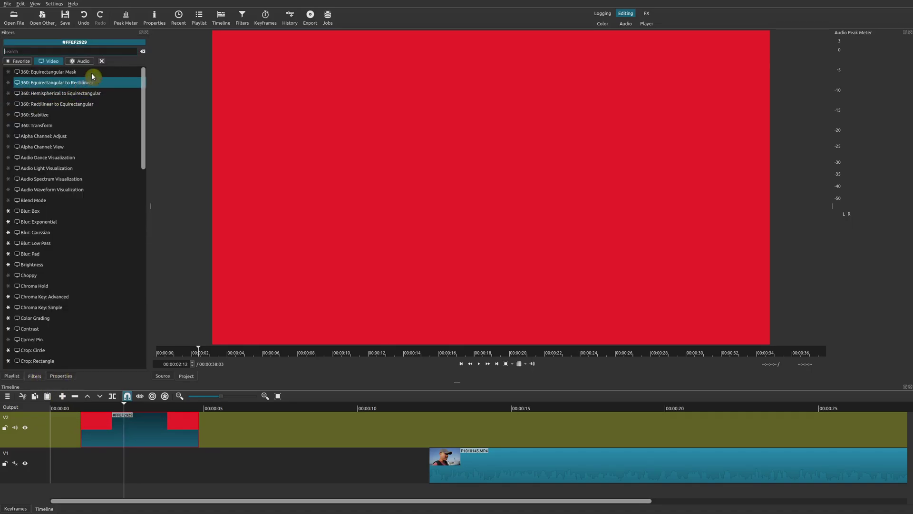
pyautogui.write('text')
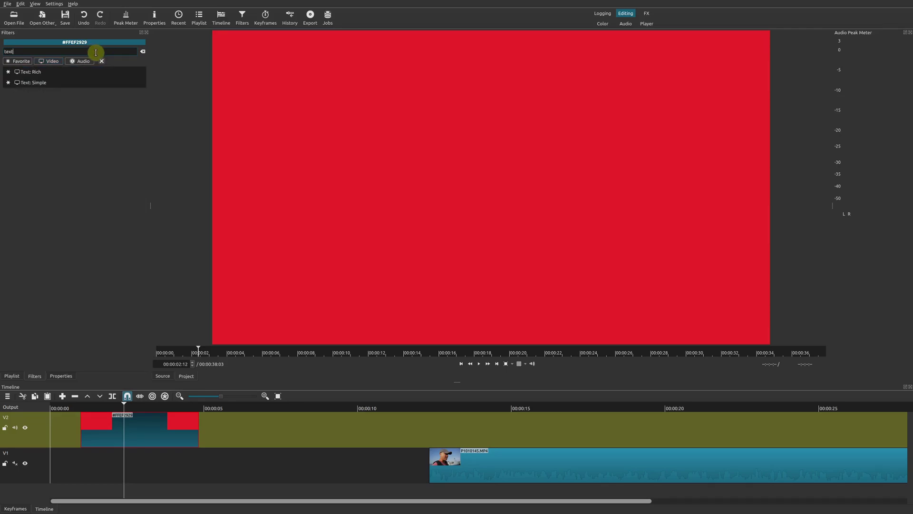
pyautogui.click(92, 83)
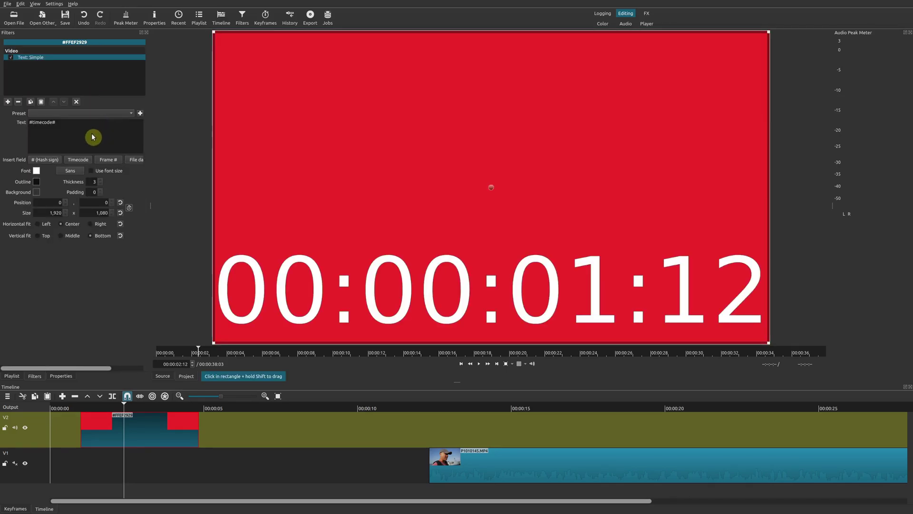
pyautogui.click(66, 126)
pyautogui.tripleClick(66, 126)
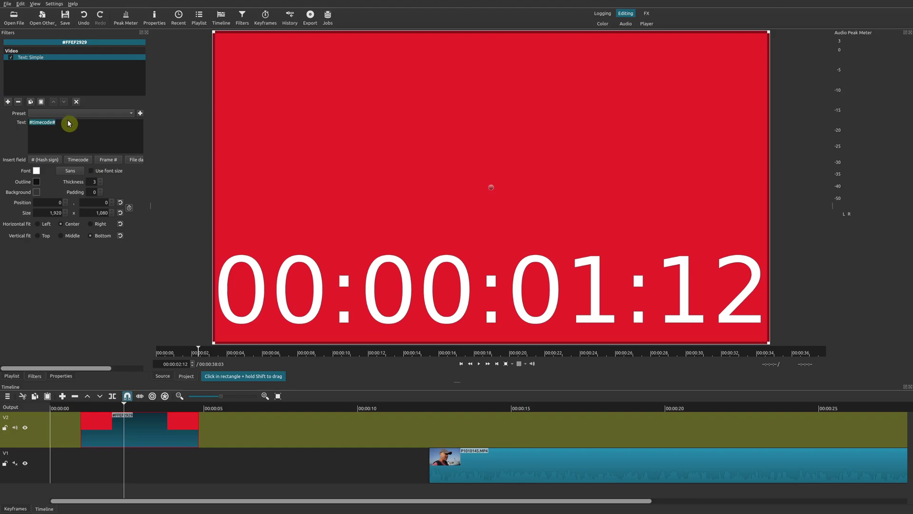
pyautogui.write('COLORS')
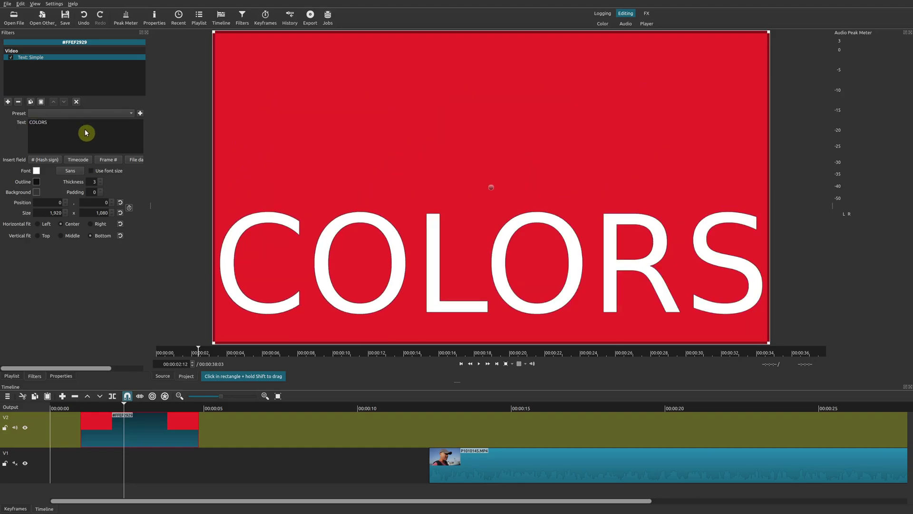
# Step: Move the COLORS title up in the frame to position -7, -295
pyautogui.moveTo(491, 181); pyautogui.dragTo(489, 97)
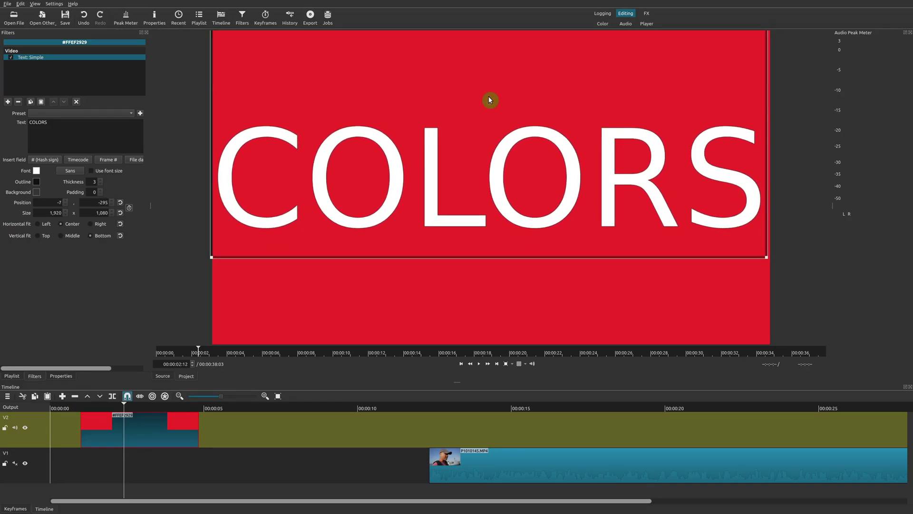
pyautogui.click(177, 478)
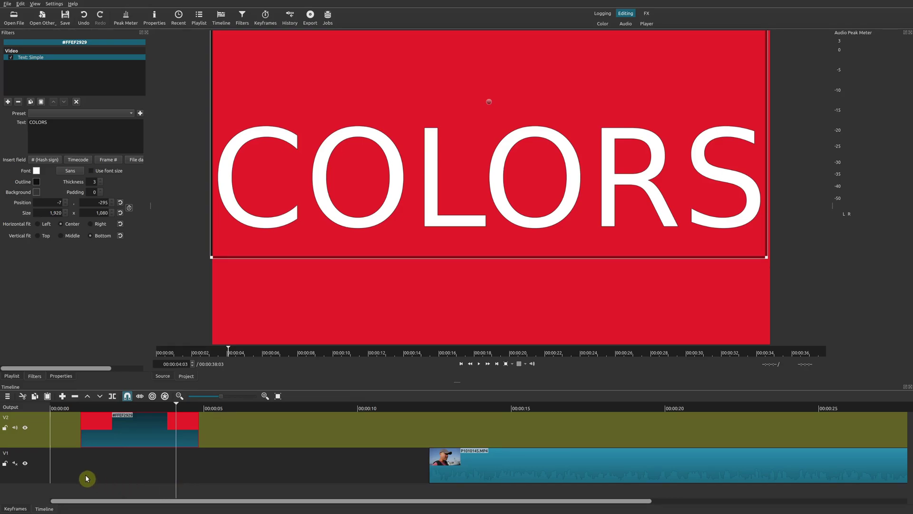
pyautogui.click(47, 476)
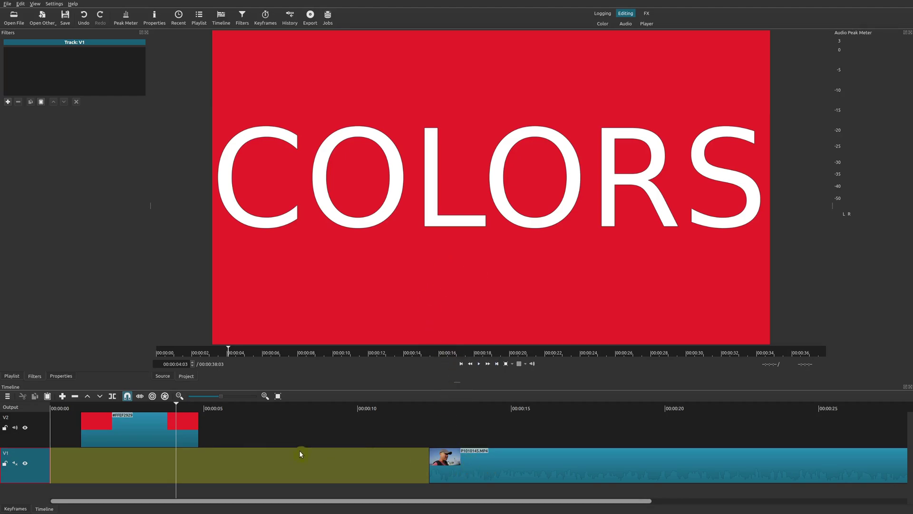
# Step: Copy the red COLORS clip on V2
pyautogui.click(151, 433)
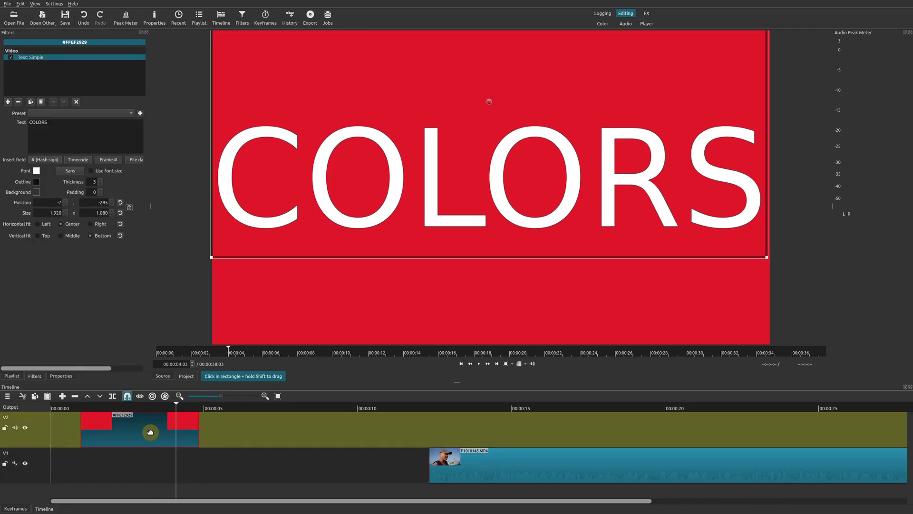
pyautogui.rightClick(150, 432)
pyautogui.click(258, 441)
# Step: Paste the COLORS clip on V2 and stretch it from about 00:00:12 to 00:00:26
pyautogui.click(414, 415)
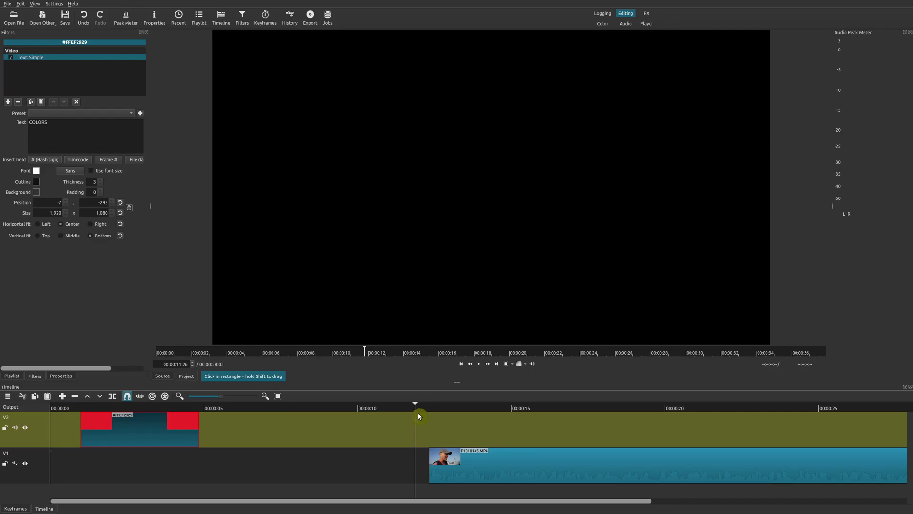
pyautogui.hotkey('ctrl', 'v')
pyautogui.moveTo(440, 432); pyautogui.dragTo(481, 437)
pyautogui.click(456, 407)
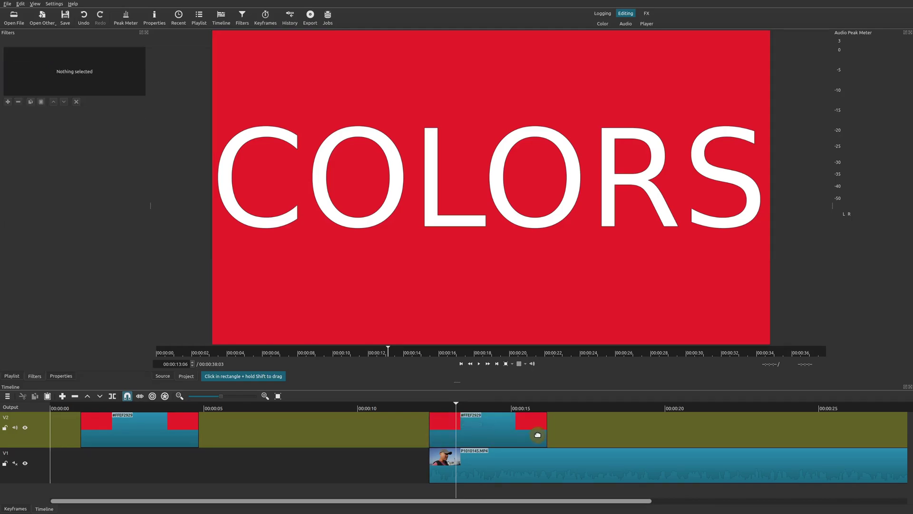
pyautogui.moveTo(547, 436); pyautogui.dragTo(843, 438)
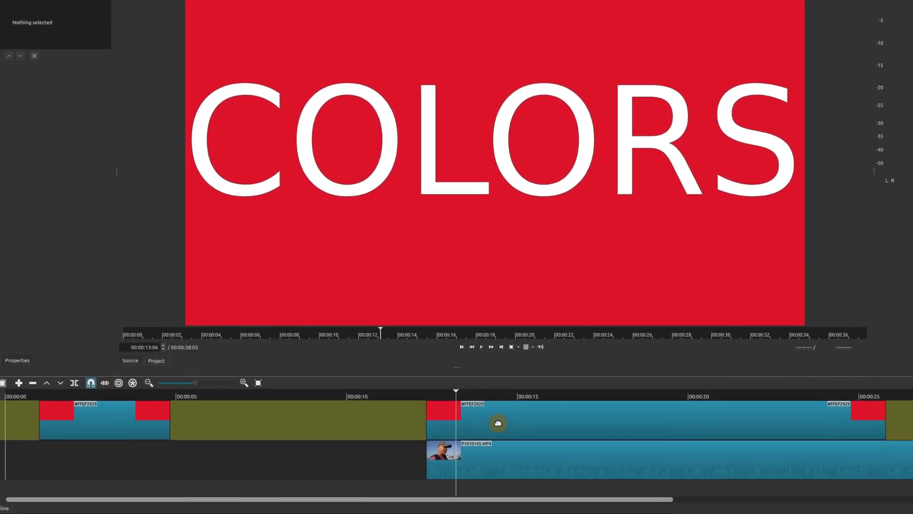
# Step: Open the Color picker from the copied V2 clip's Properties
pyautogui.click(498, 423)
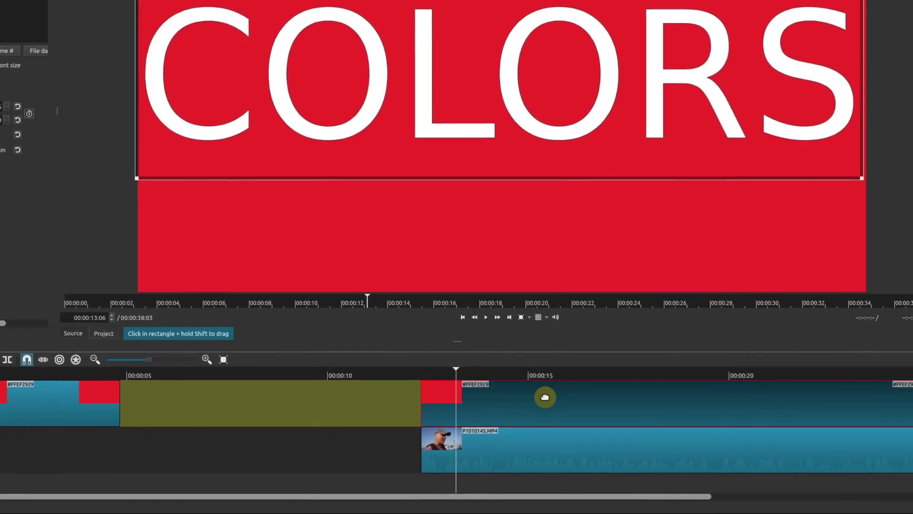
pyautogui.rightClick(549, 401)
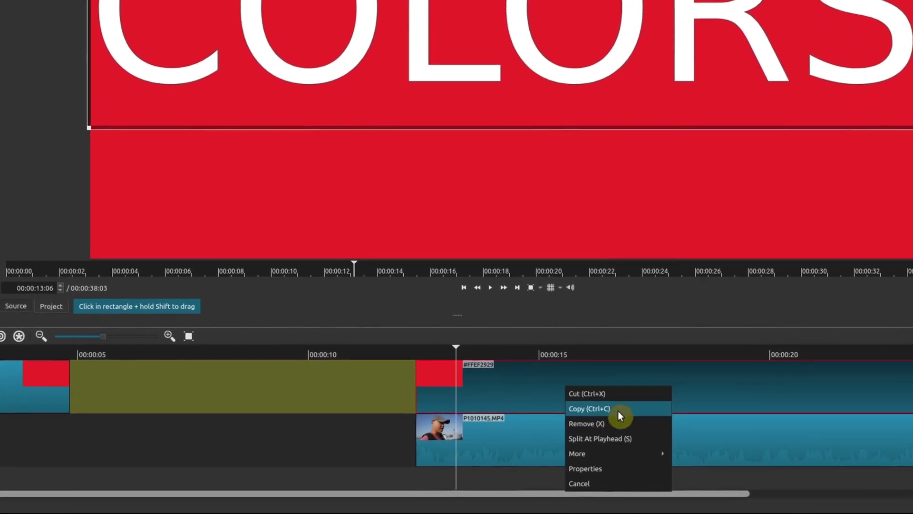
pyautogui.click(621, 467)
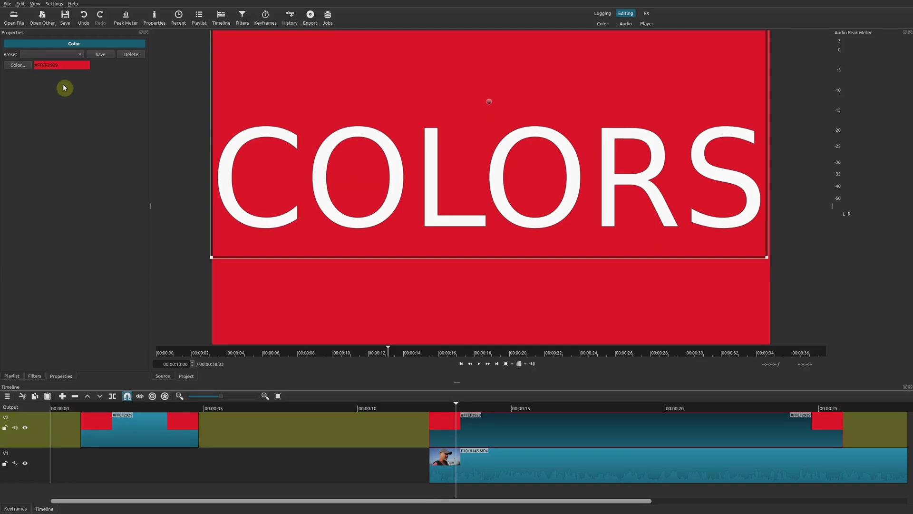
pyautogui.click(21, 65)
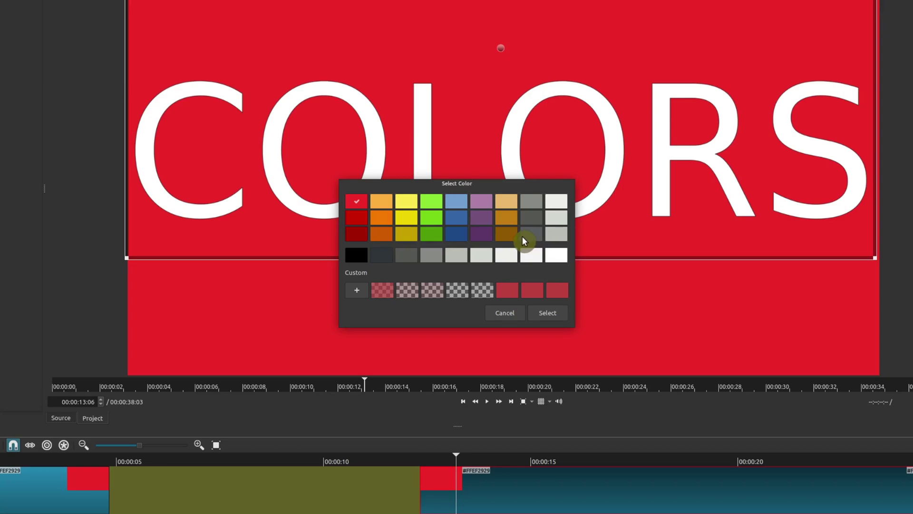
# Step: Lower the custom color's alpha to give the copy a translucent #50BF4040 background
pyautogui.click(362, 291)
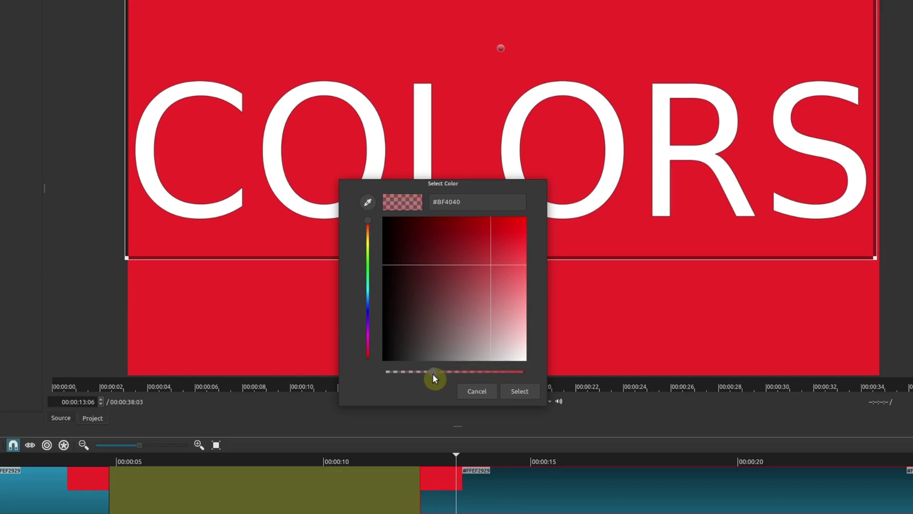
pyautogui.moveTo(413, 373); pyautogui.dragTo(449, 373)
pyautogui.moveTo(472, 374); pyautogui.dragTo(482, 374)
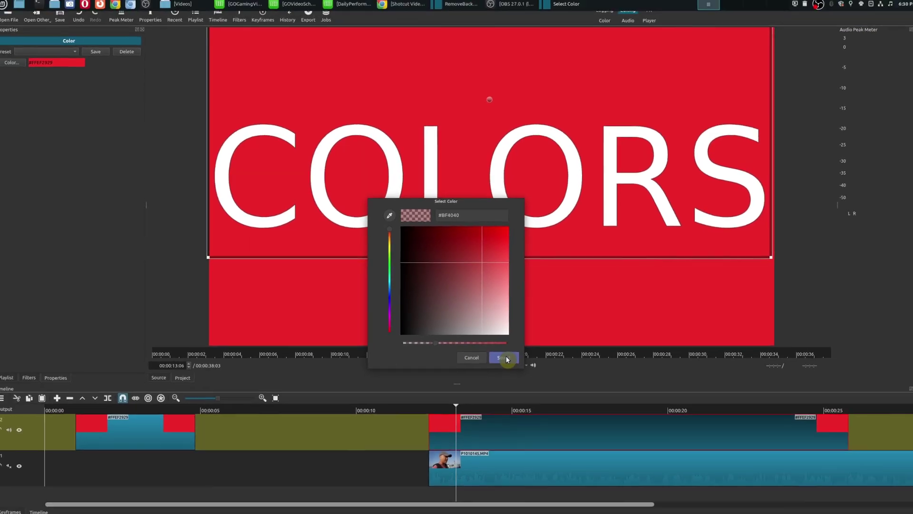
pyautogui.click(519, 391)
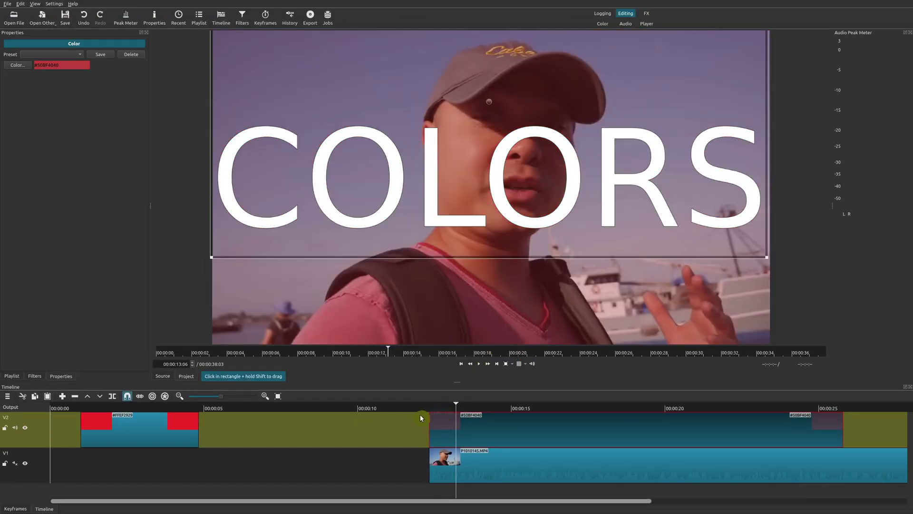
# Step: Play from just before P1010145.MP4 to review the tinted COLORS overlay, then select the clip
pyautogui.click(421, 417)
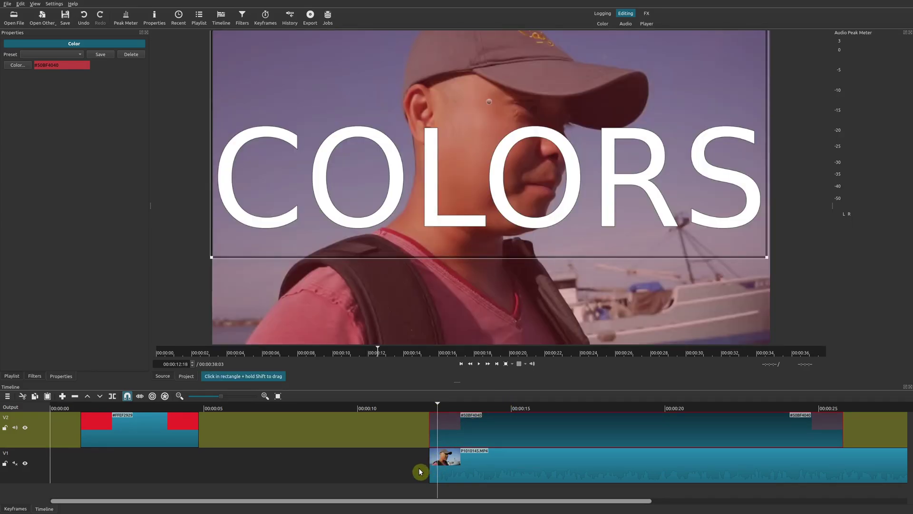
pyautogui.click(415, 469)
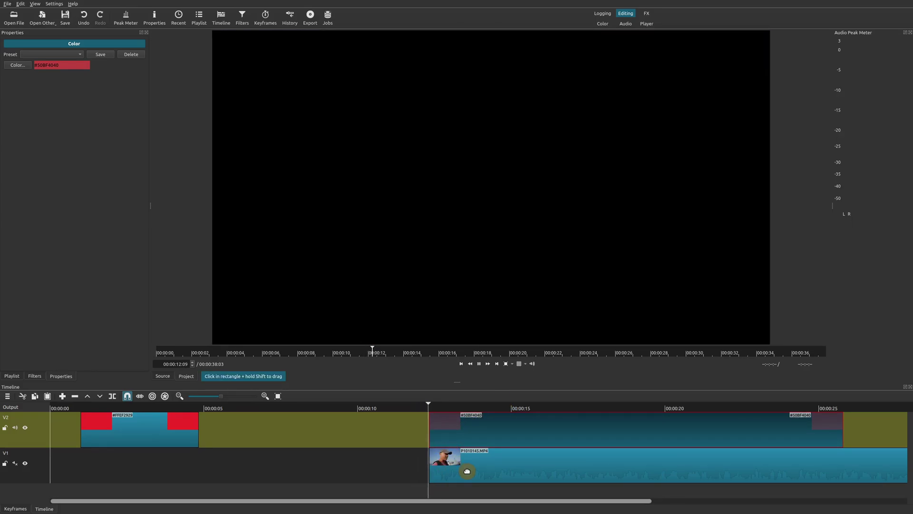
pyautogui.press('space')
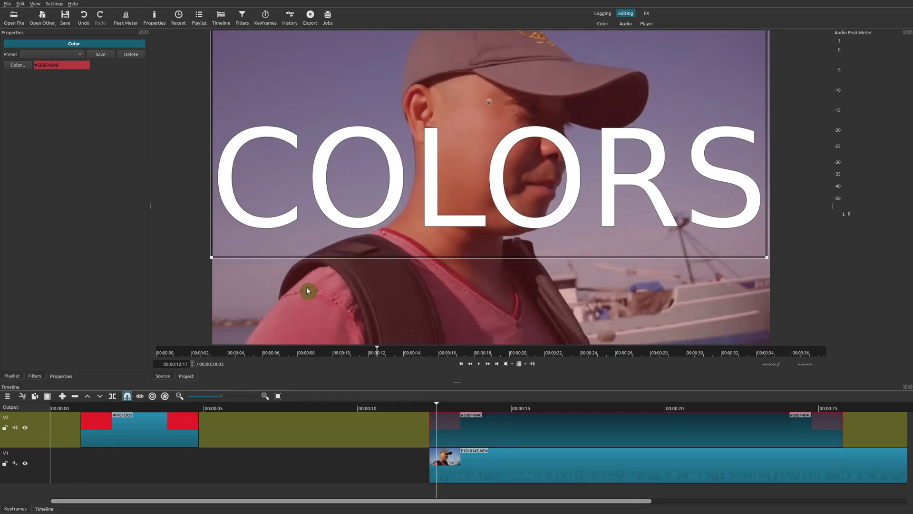
pyautogui.click(507, 468)
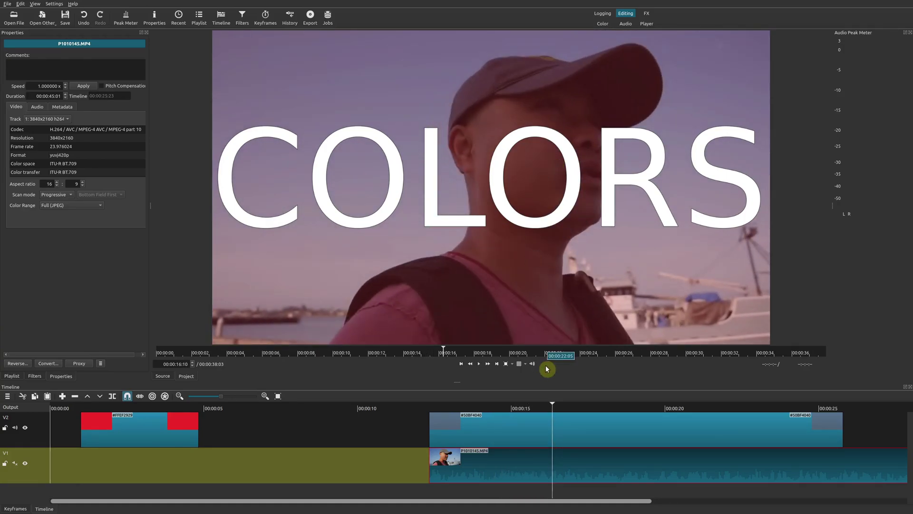
# Step: Turn off the Text: Simple filter to hide COLORS on the translucent red overlay
pyautogui.click(527, 436)
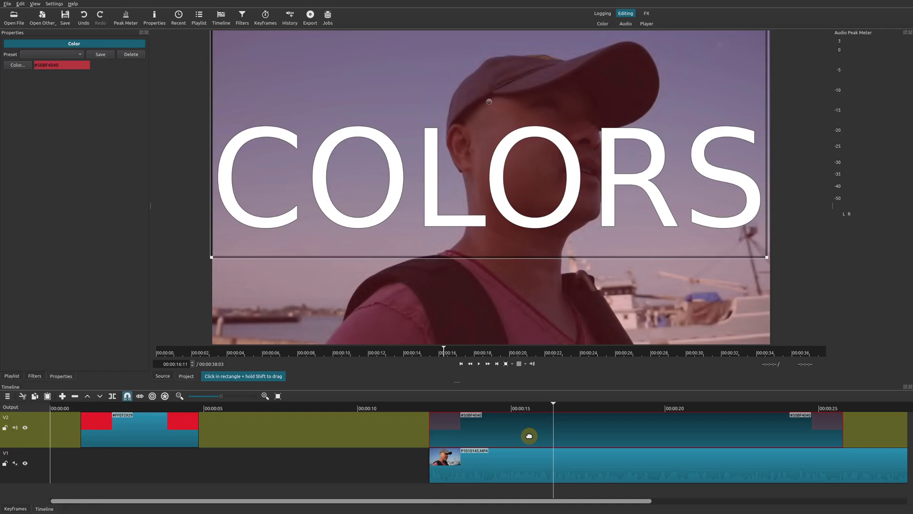
pyautogui.click(40, 376)
pyautogui.click(11, 57)
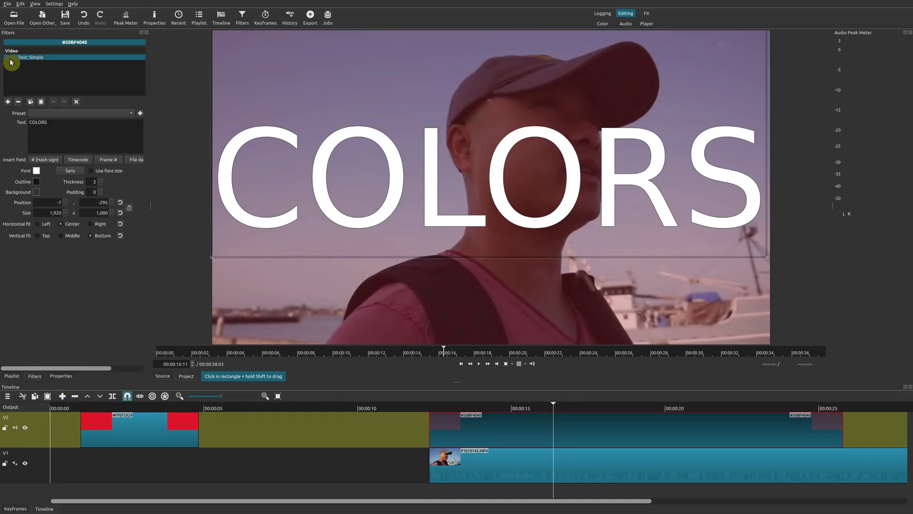
# Step: Drag the overlay's left edge right so it starts later, and preview from 00:00:12:00
pyautogui.click(500, 480)
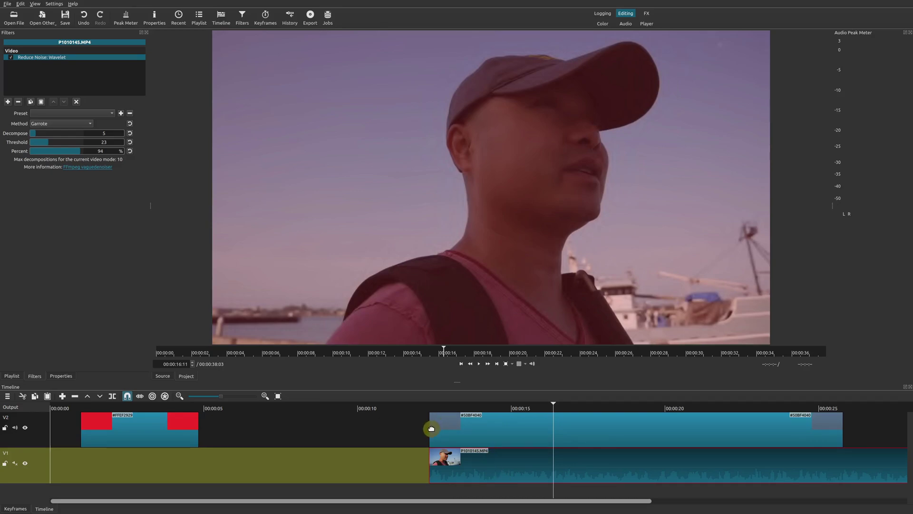
pyautogui.moveTo(430, 426); pyautogui.dragTo(480, 435)
pyautogui.click(419, 408)
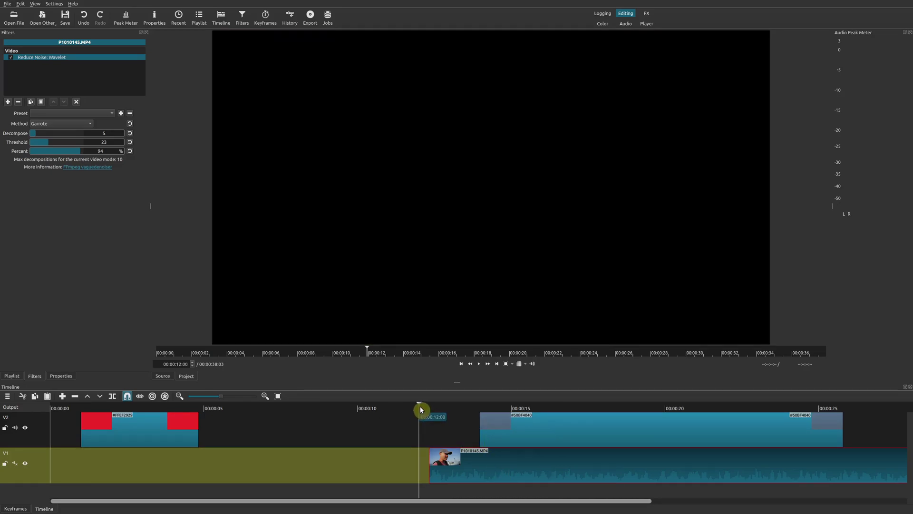
pyautogui.press('space')
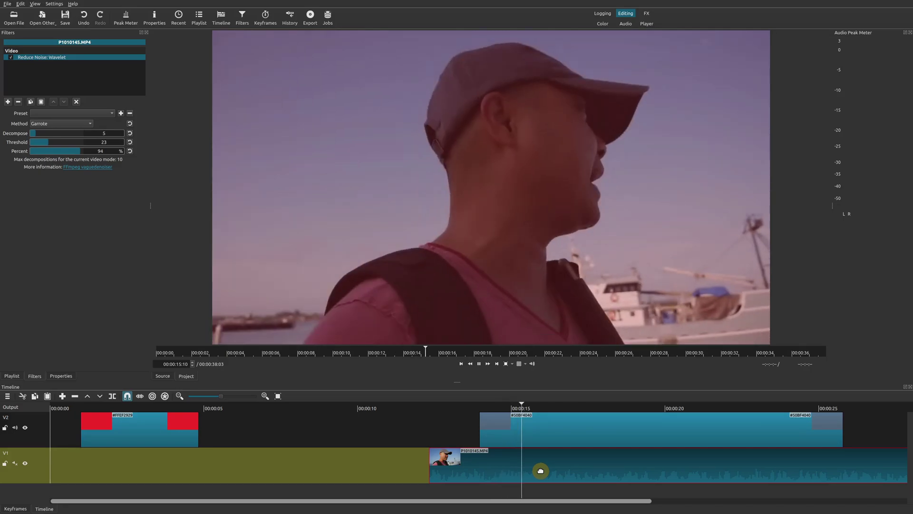
pyautogui.press('space')
# Step: Review the overlay's new start by playing from 13:24 and stepping forward one frame
pyautogui.click(574, 432)
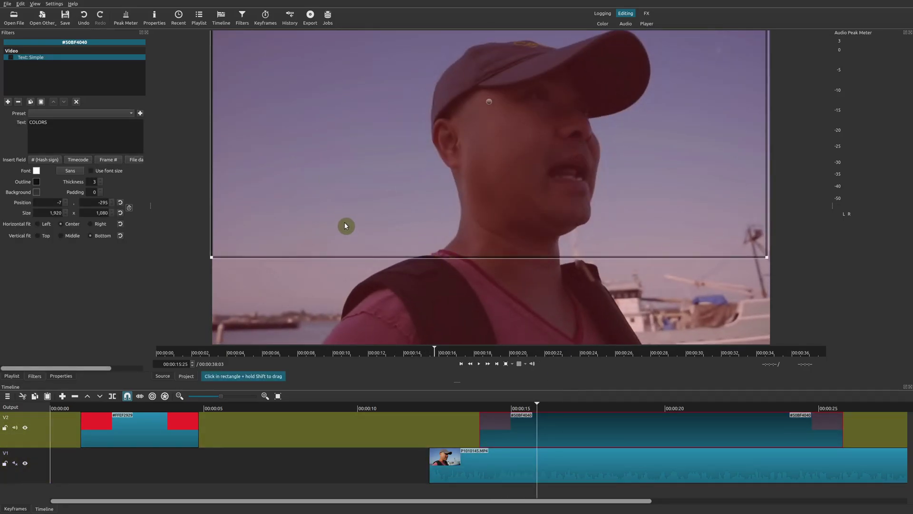
pyautogui.click(464, 413)
pyautogui.click(475, 405)
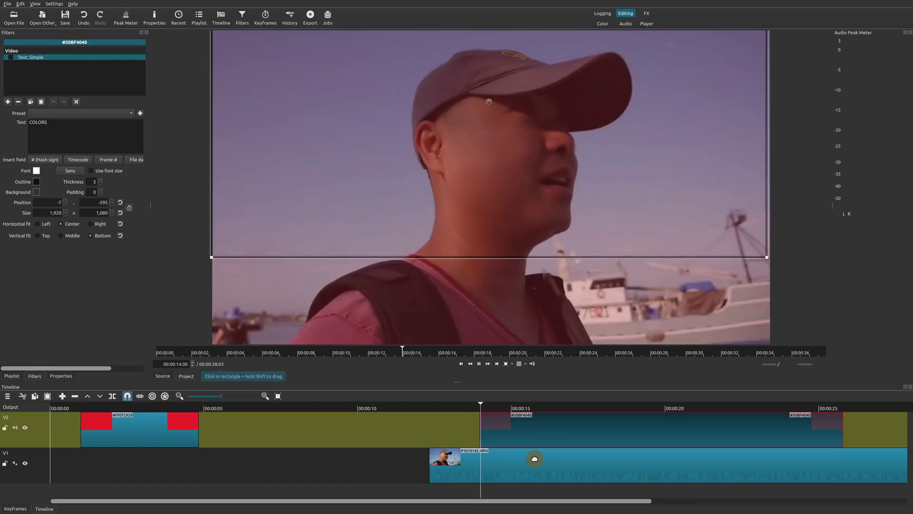
pyautogui.press('space')
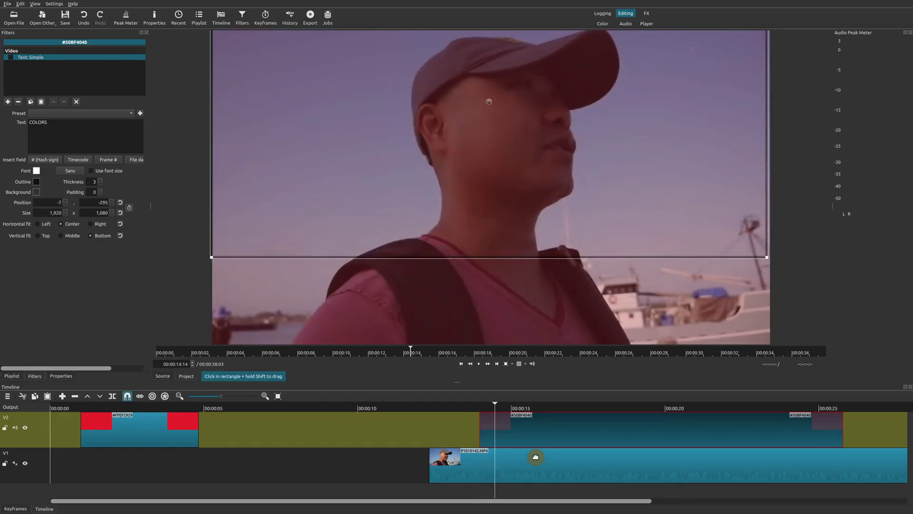
pyautogui.press('Right')
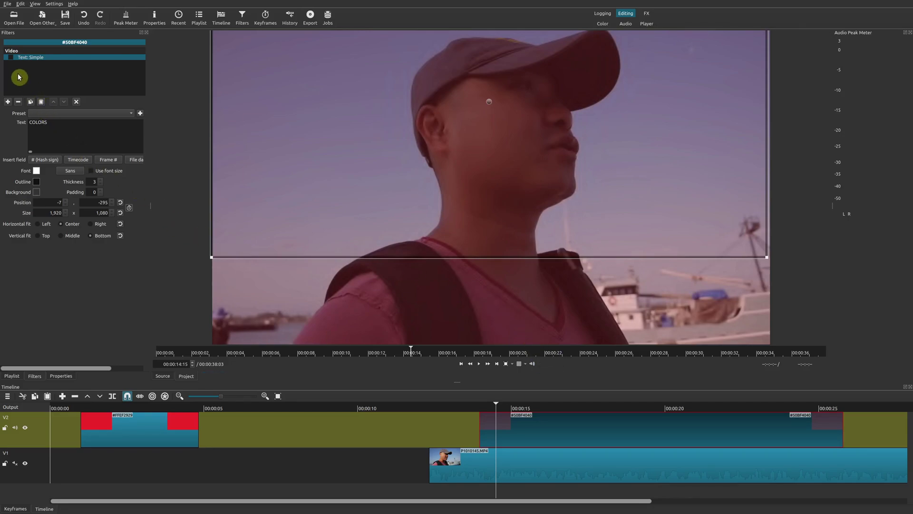
# Step: Re-enable the Text: Simple filter on the V2 overlay so COLORS shows again
pyautogui.click(11, 58)
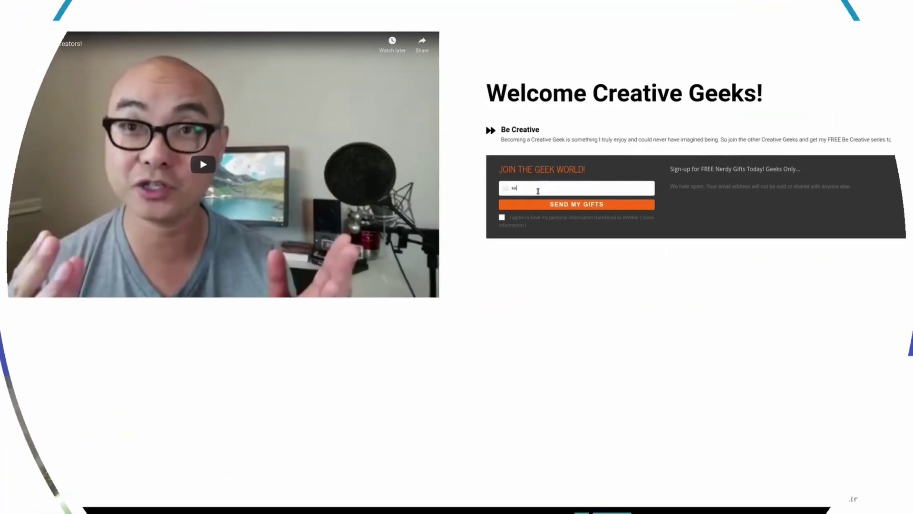
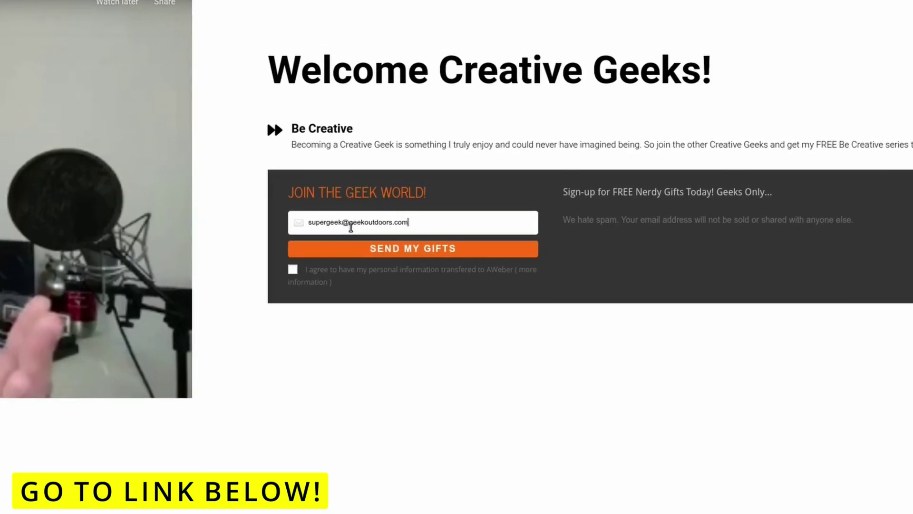